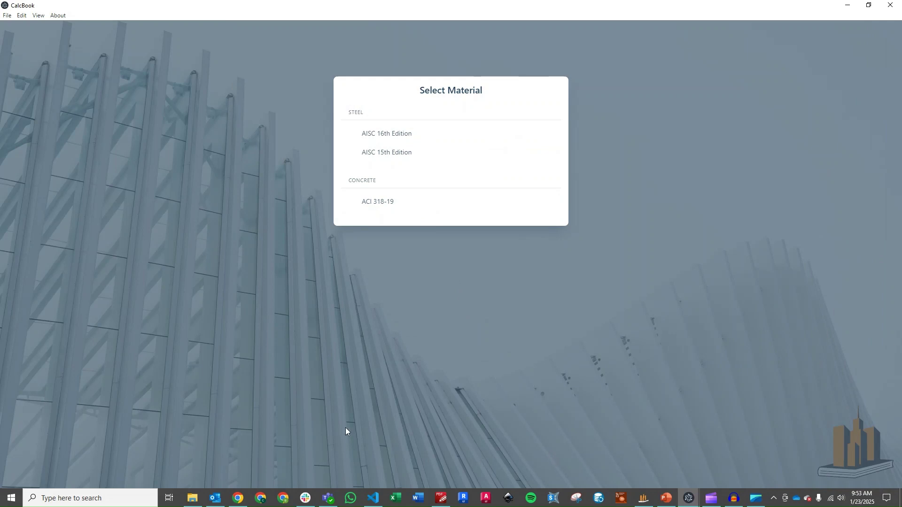
Step: Choose ACI 318-19, Standalone Design and Shear Wall Design with the unit system set to Metric
left_click(429, 204)
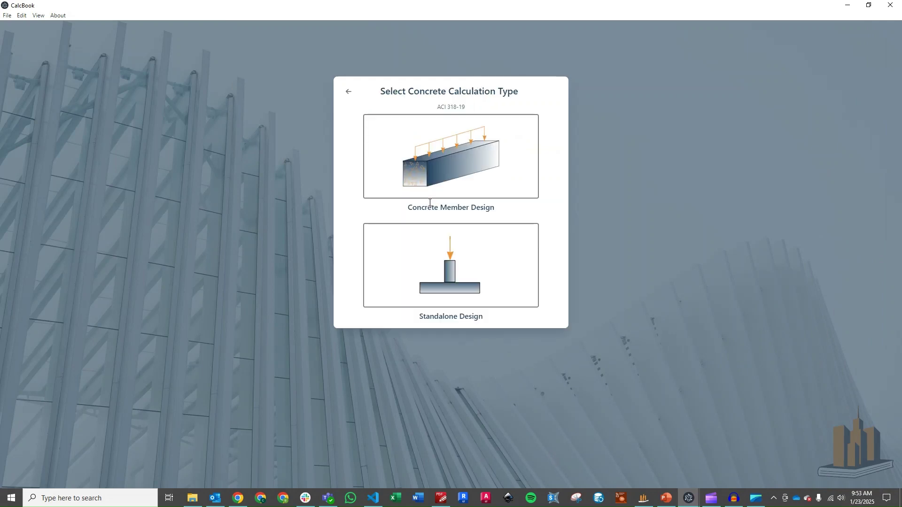
left_click(460, 277)
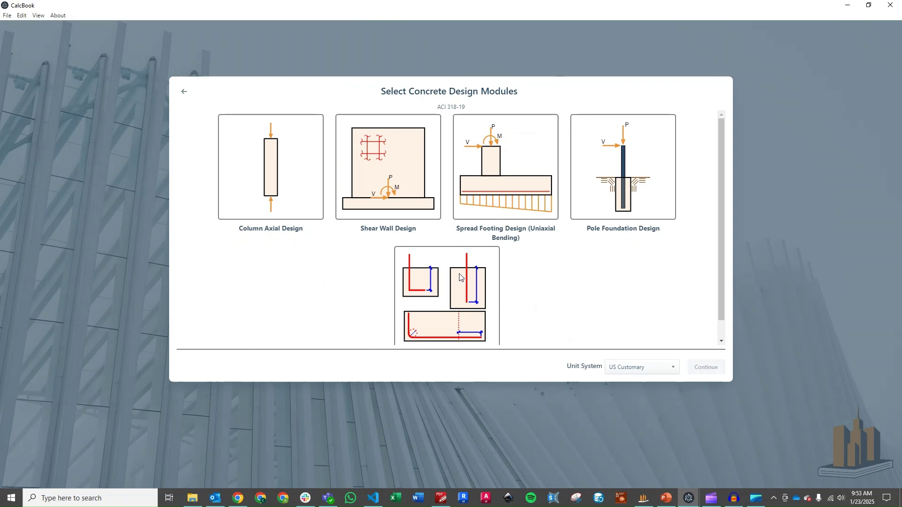
left_click(376, 179)
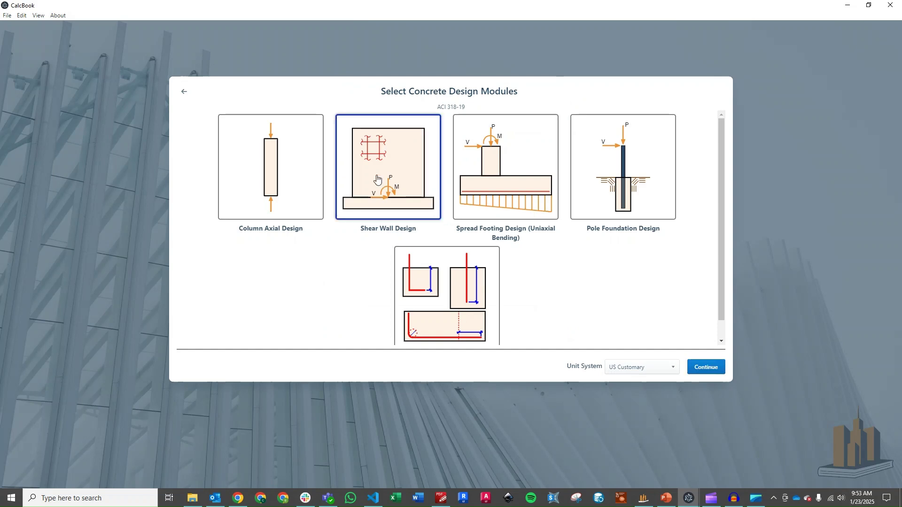
left_click(639, 367)
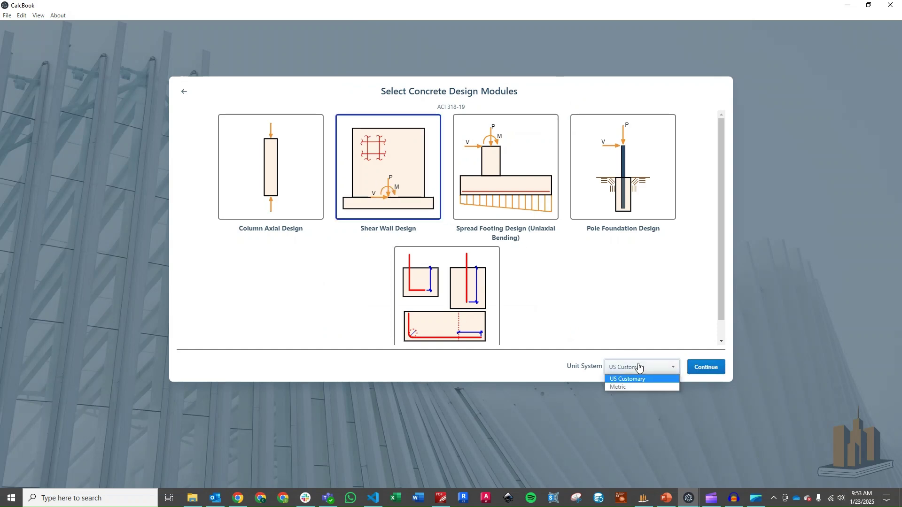
left_click(624, 388)
left_click(706, 368)
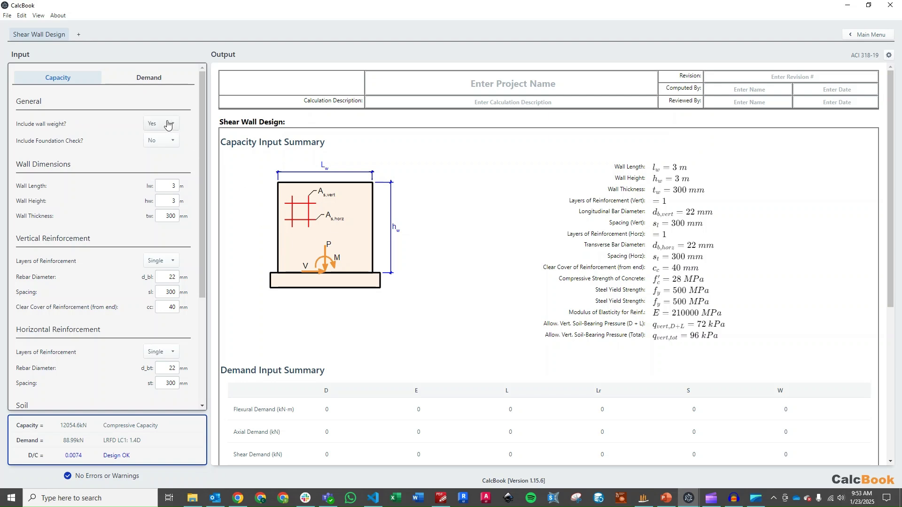
Step: Set Include wall weight to No, and toggle Include Foundation Check to Yes then back to No
left_click(166, 123)
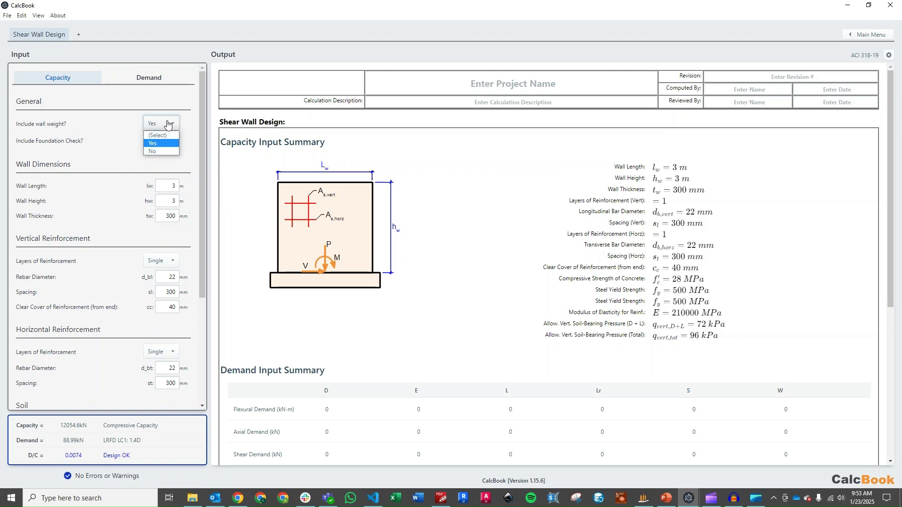
left_click(164, 151)
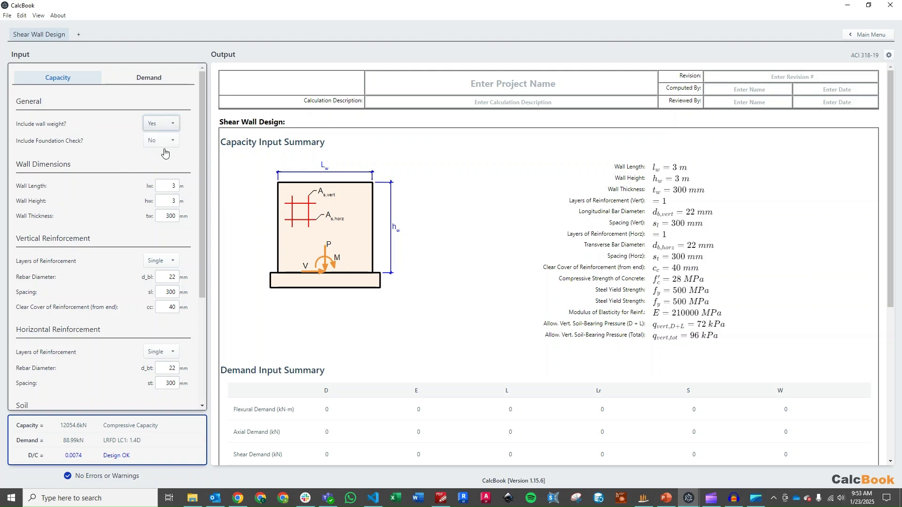
left_click(153, 141)
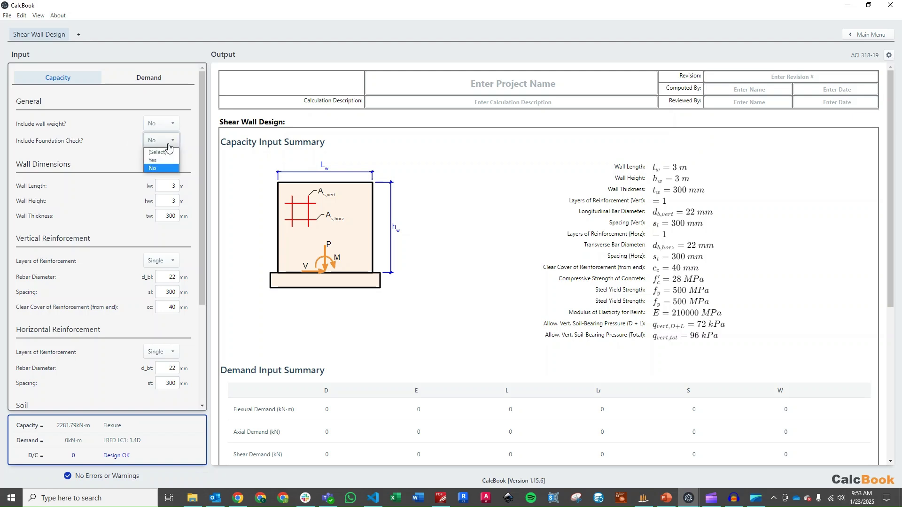
left_click(171, 168)
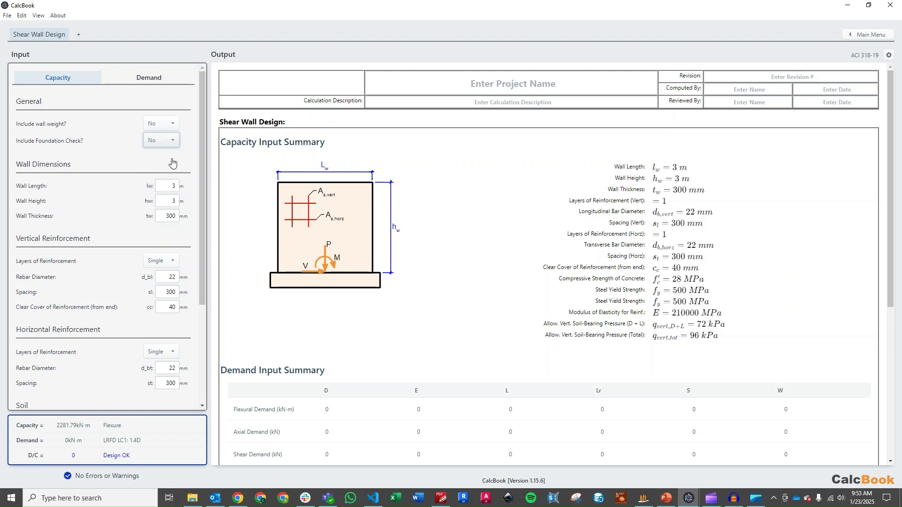
key("Up")
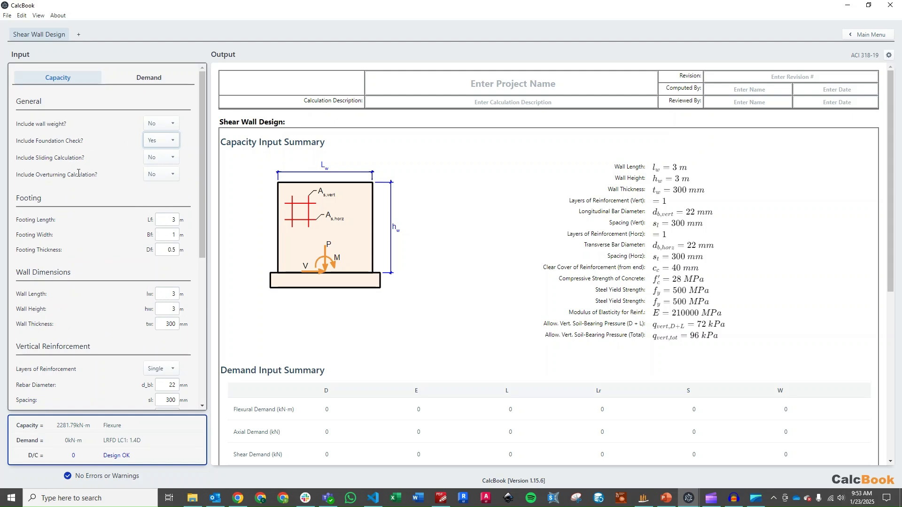
left_click(174, 141)
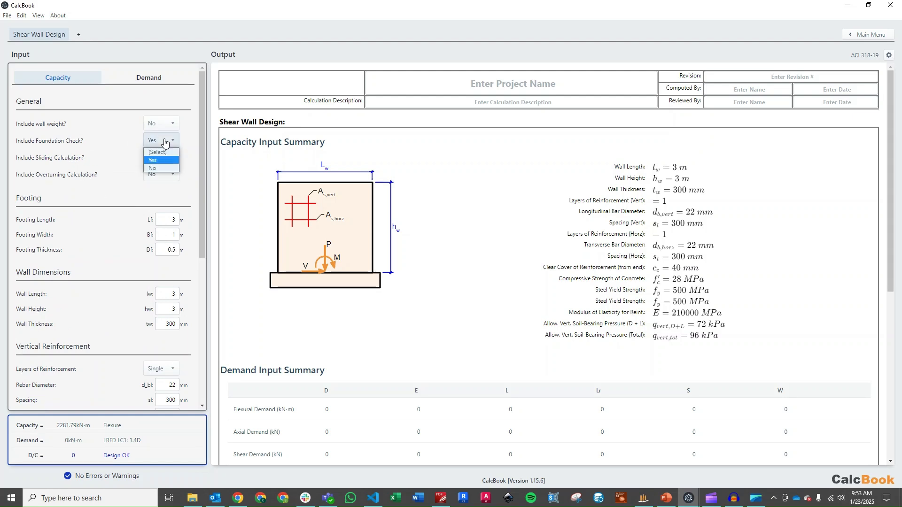
left_click(162, 168)
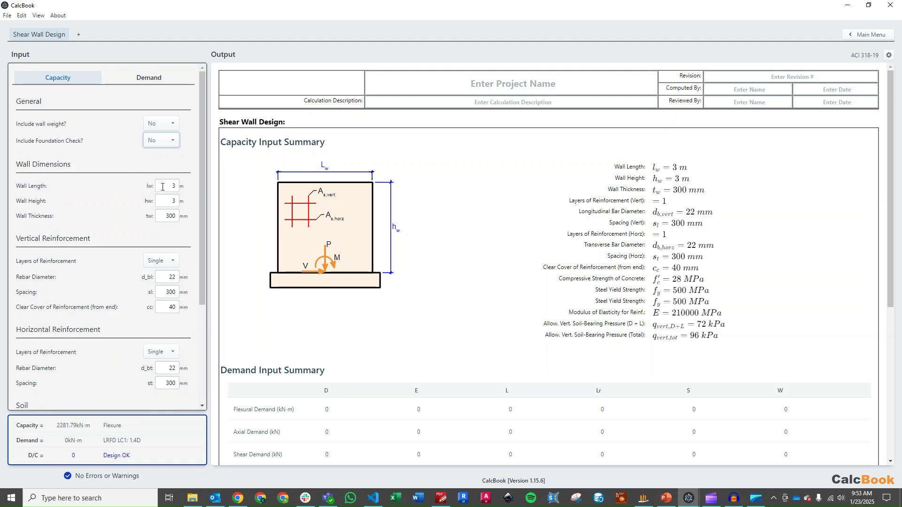
Step: Set the wall length to 5 m (correcting an initial 7 m) and the wall thickness to 400
left_click(183, 187)
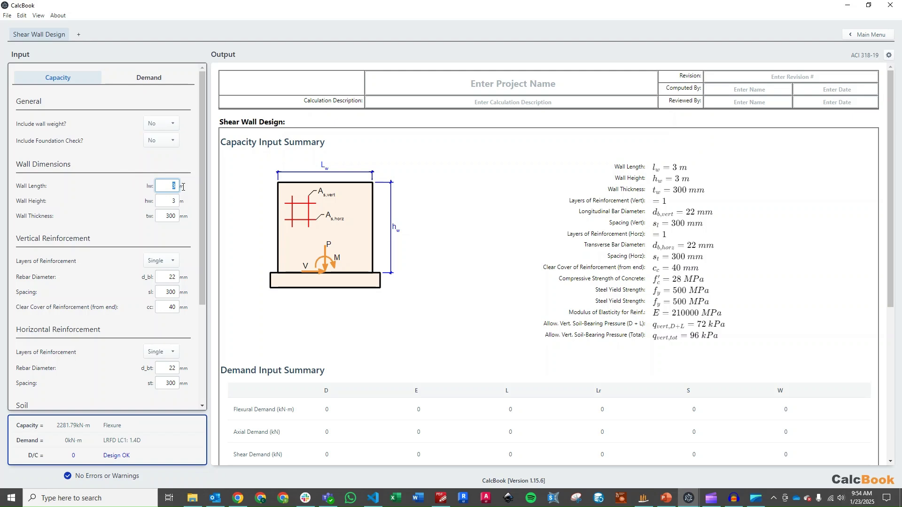
type("7")
key("Tab")
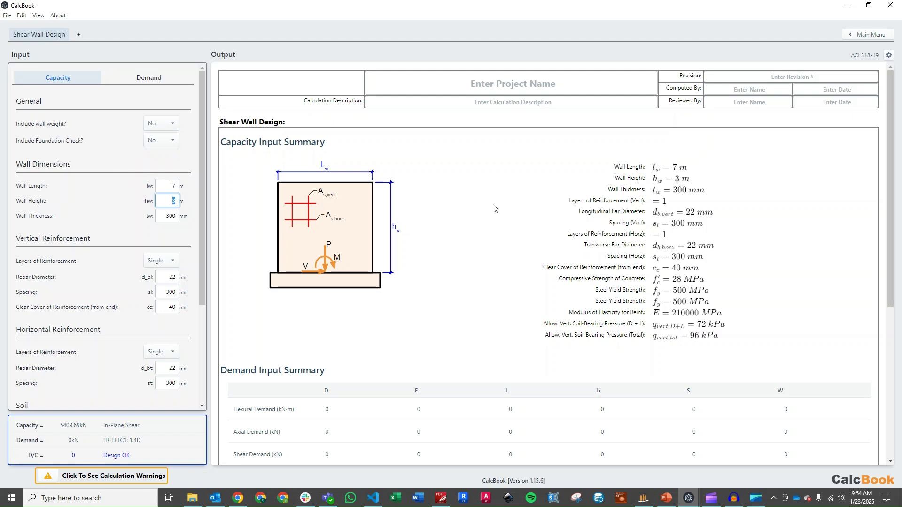
left_click(171, 183)
type("5")
key("Tab")
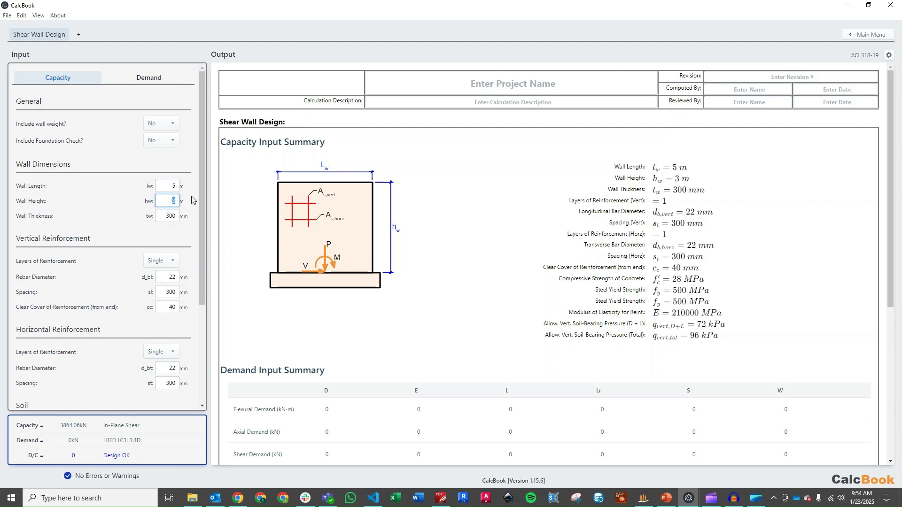
left_click(163, 215)
type("400")
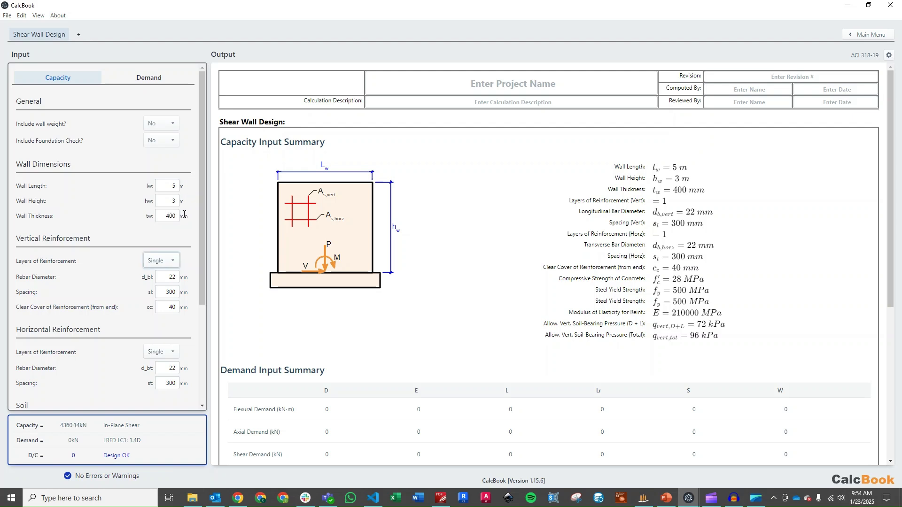
left_click_drag(200, 210, 214, 256)
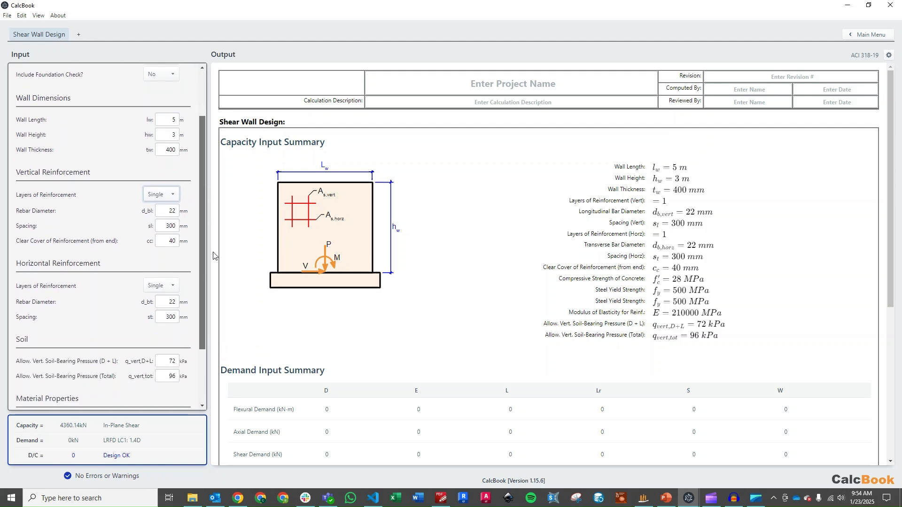
Step: Use two layers of 20 mm vertical reinforcement bars
left_click(170, 197)
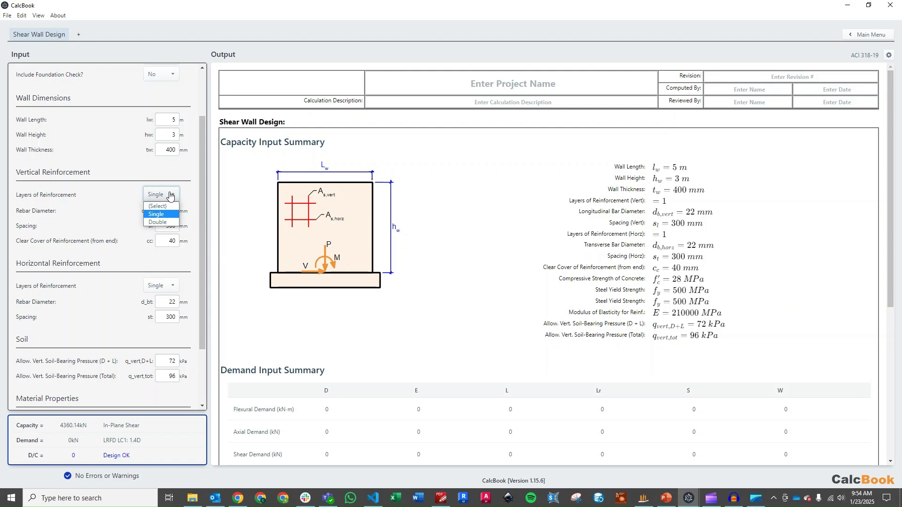
left_click(165, 223)
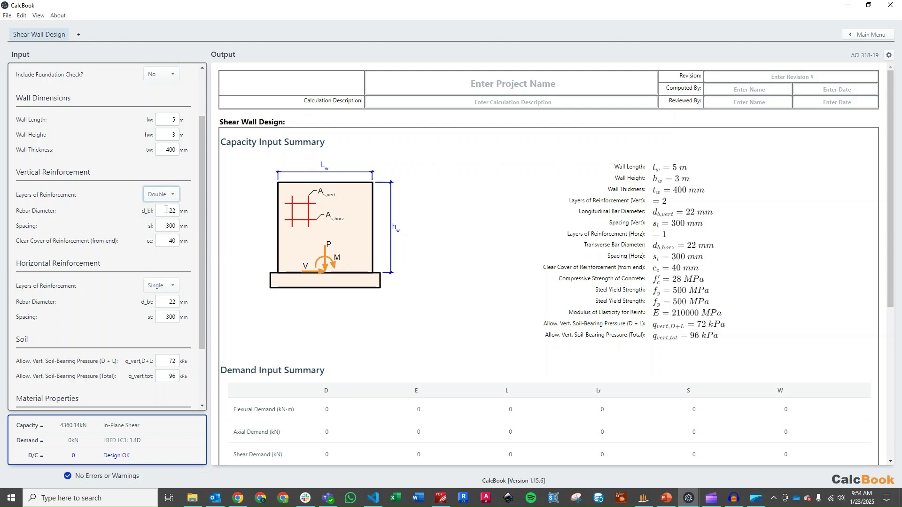
double_click(182, 210)
type("20")
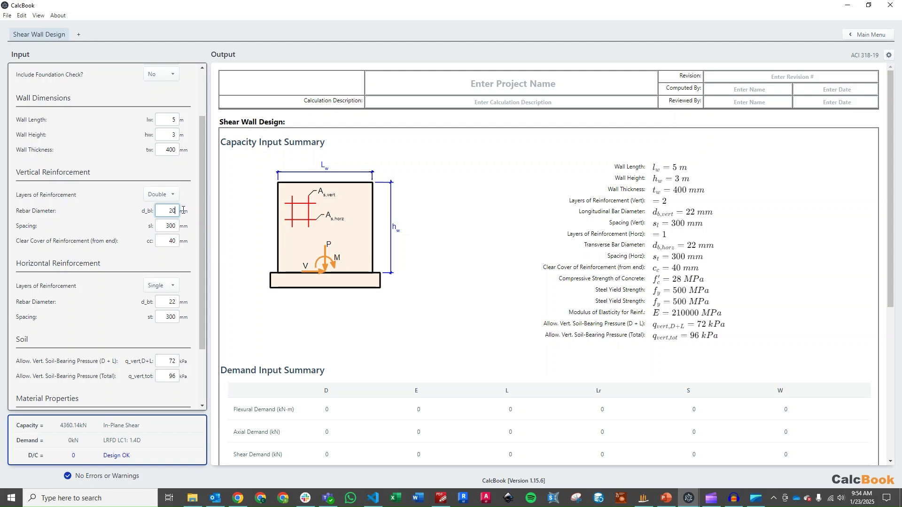
key("Tab")
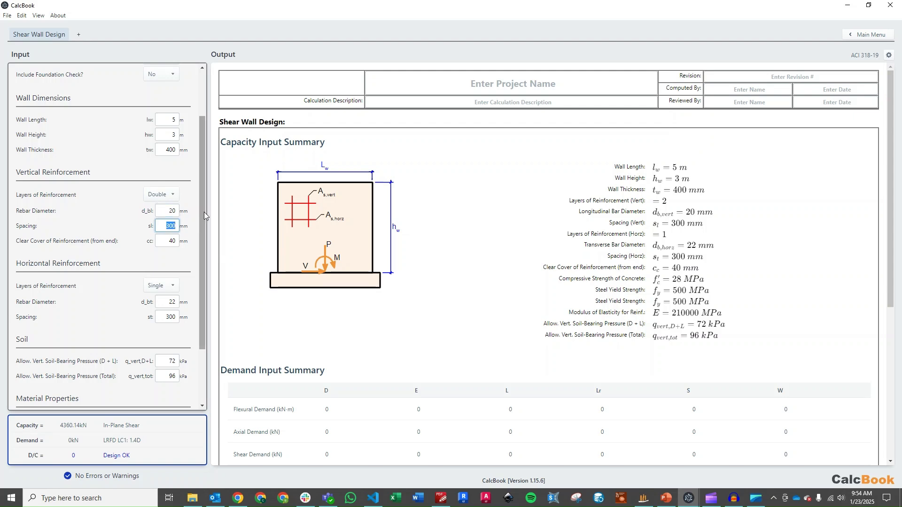
left_click_drag(204, 213, 203, 239)
Step: Use two layers of 16 mm horizontal bars at 450 mm spacing
left_click(171, 248)
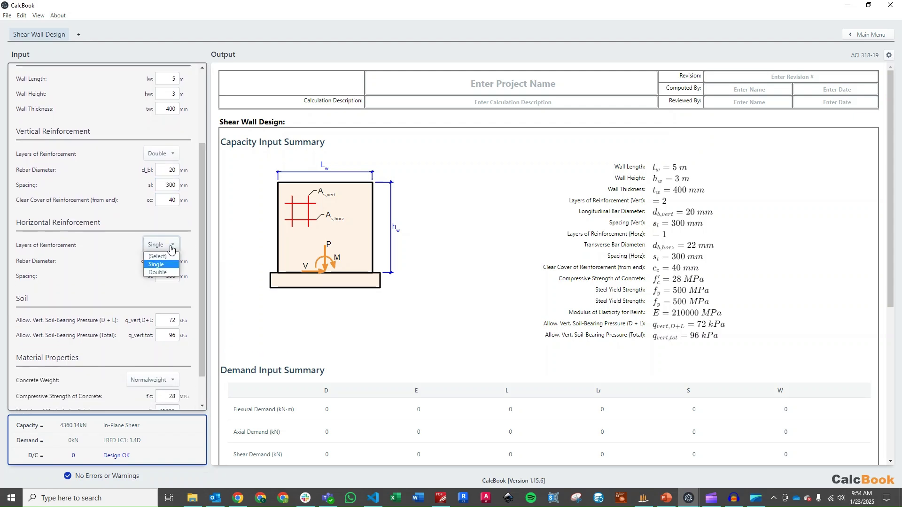
left_click(166, 273)
left_click_drag(165, 261, 187, 263)
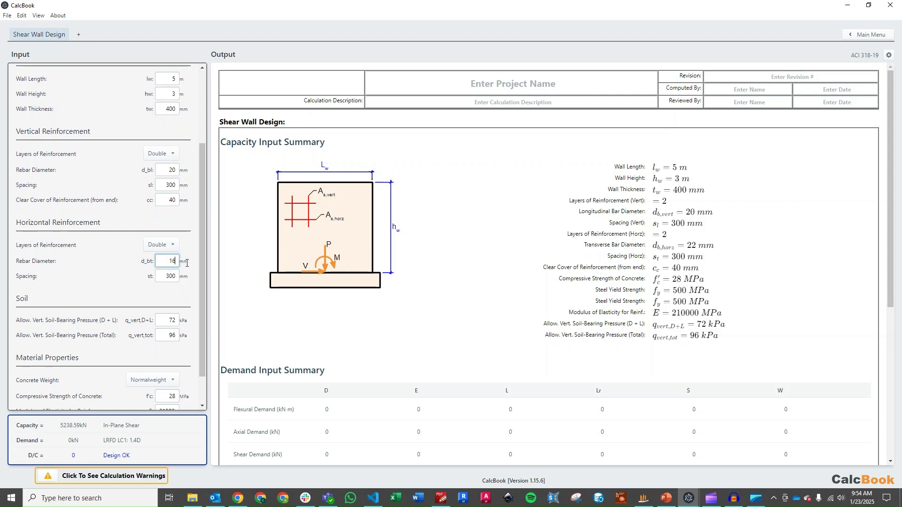
key("Return")
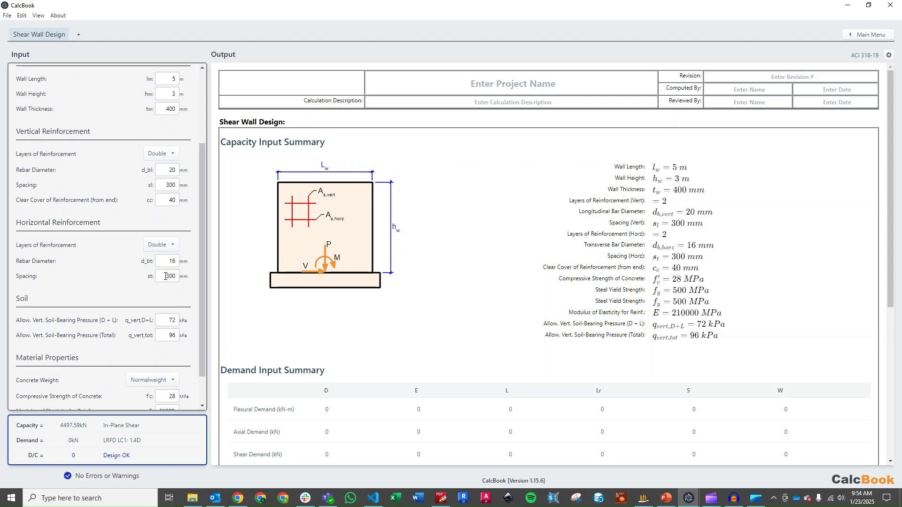
left_click_drag(162, 278, 186, 278)
type("450")
left_click(162, 264)
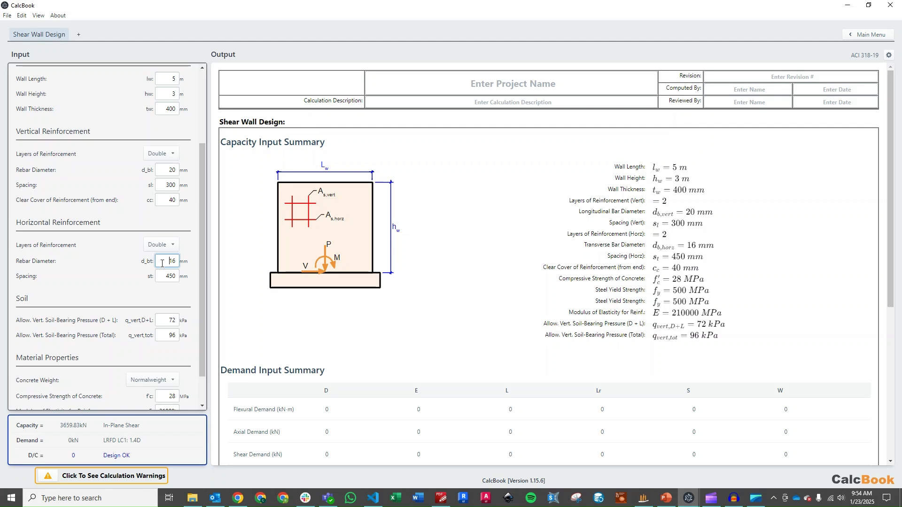
left_click_drag(198, 256, 199, 286)
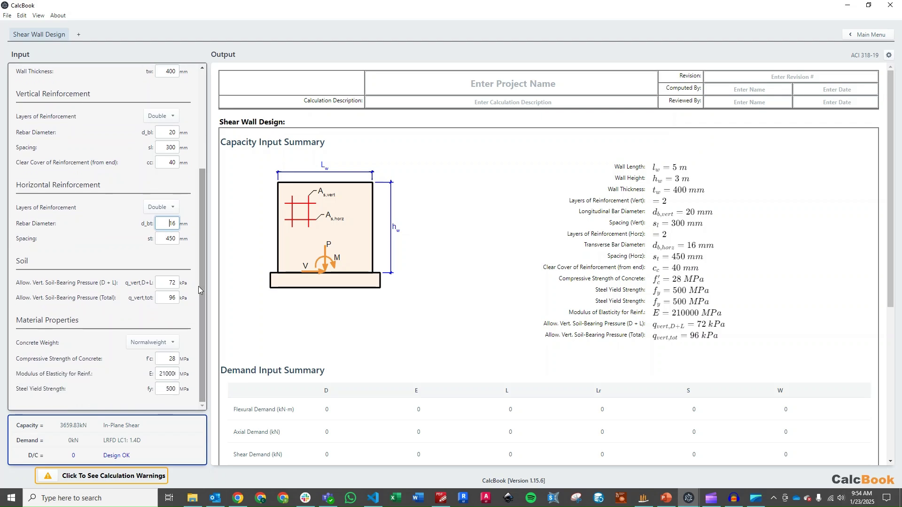
left_click(46, 475)
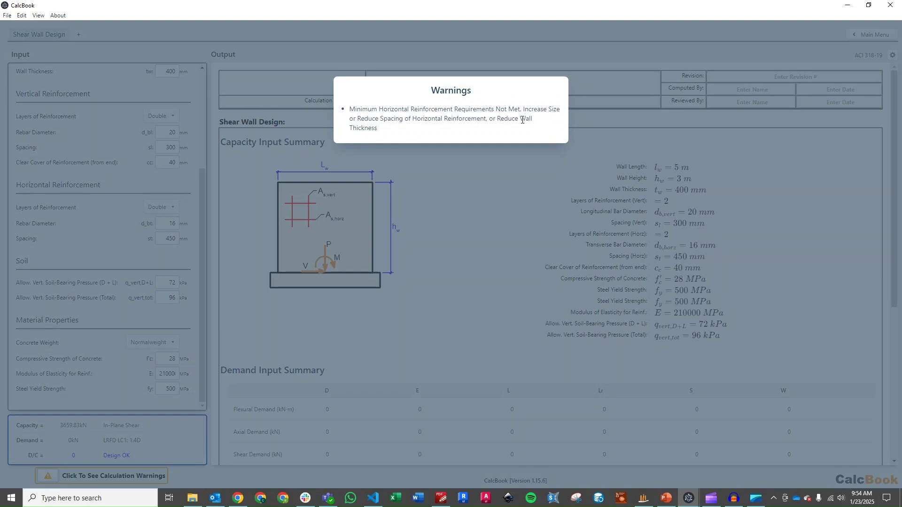
left_click(429, 253)
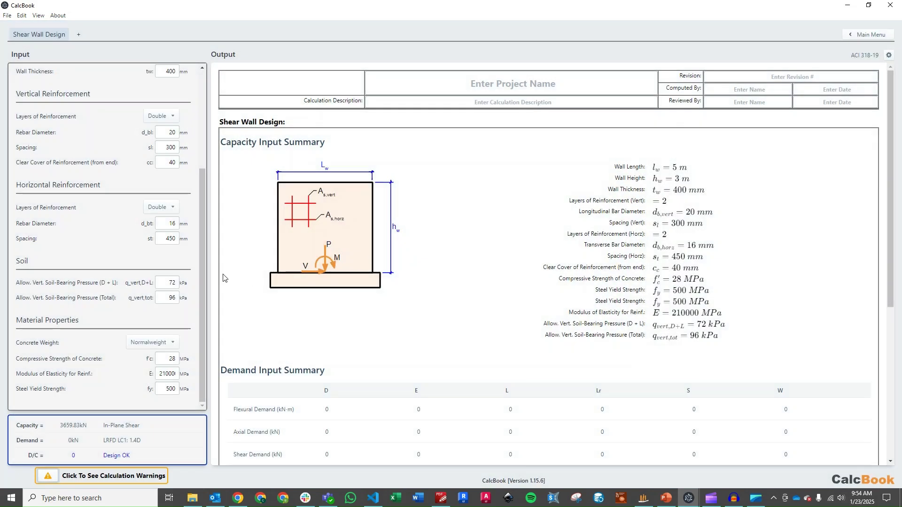
left_click_drag(201, 192, 207, 171)
Step: Set Load Combinations to None and enter 15500 kN·m flexure, 16800 kN axial and 850 kN shear
left_click_drag(202, 302, 205, 153)
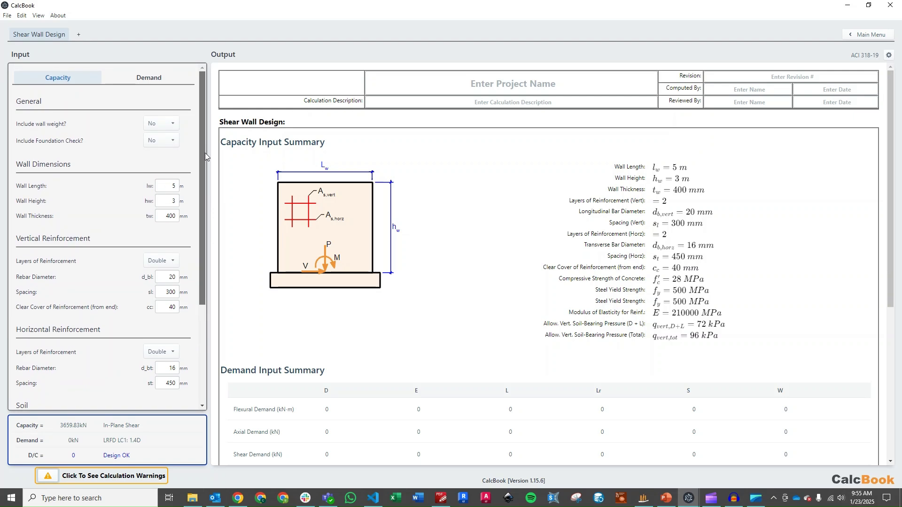
left_click(171, 78)
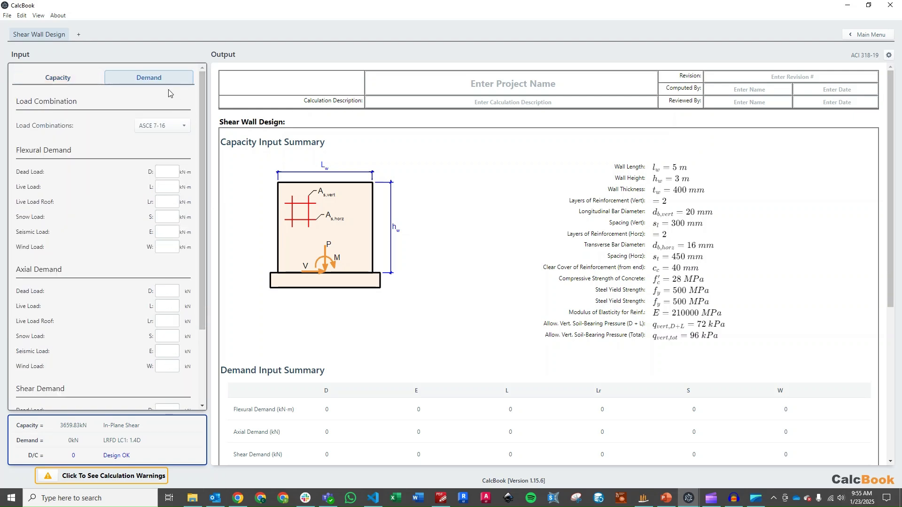
left_click(159, 130)
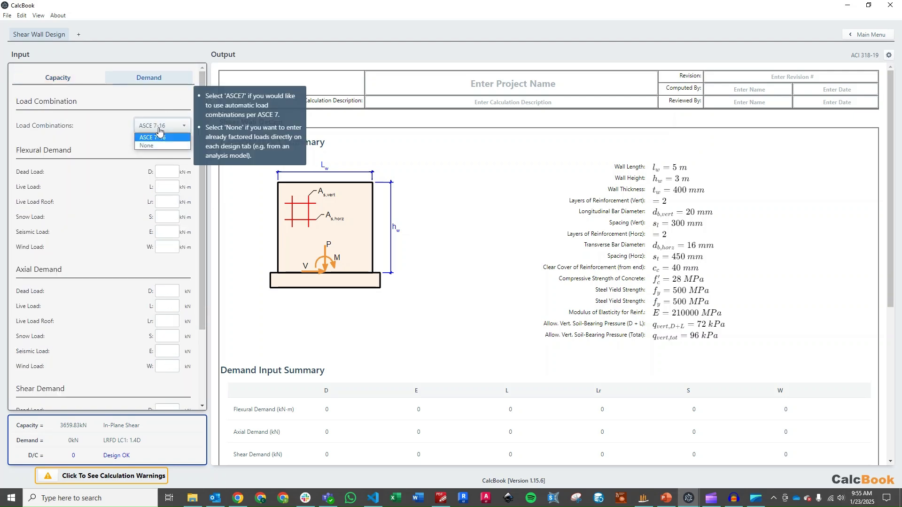
left_click(159, 143)
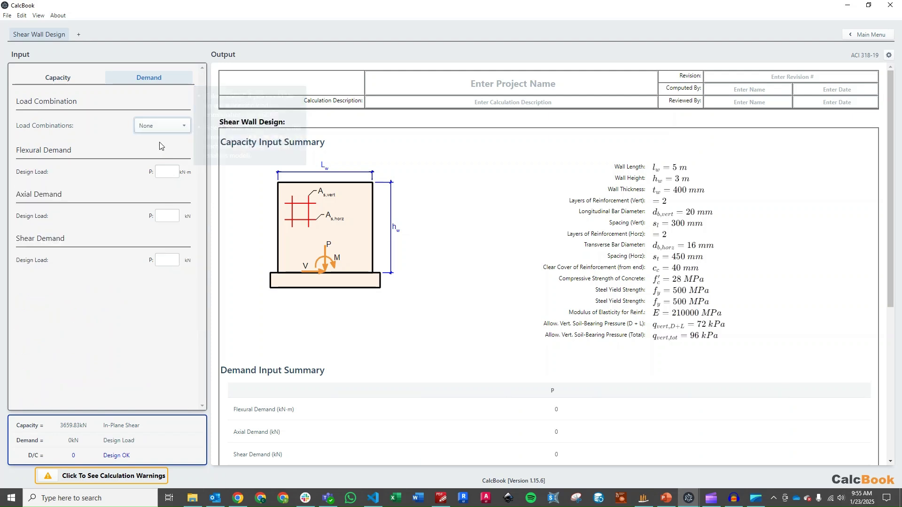
left_click(174, 175)
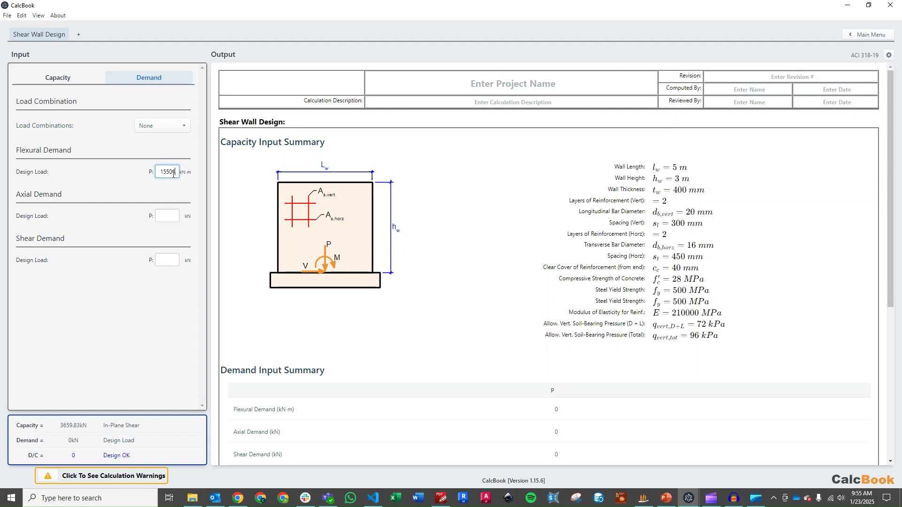
type("15500")
key("Tab")
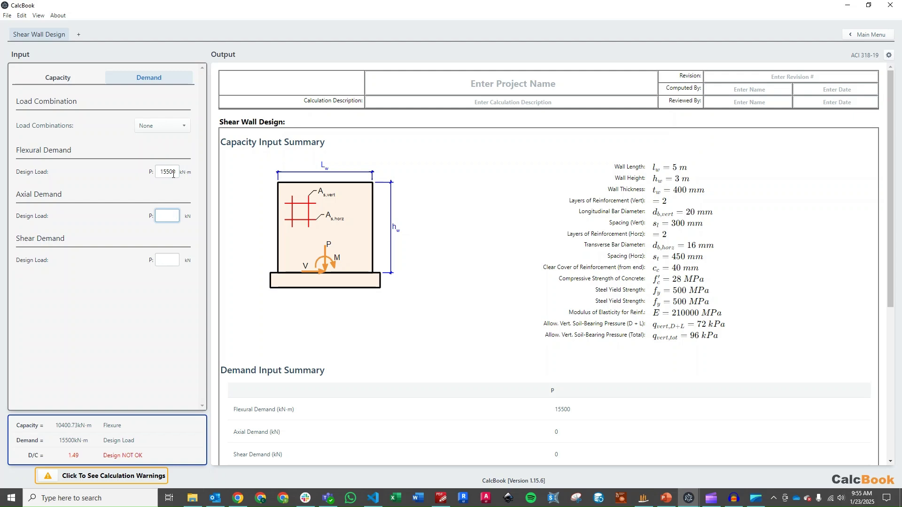
key("Tab")
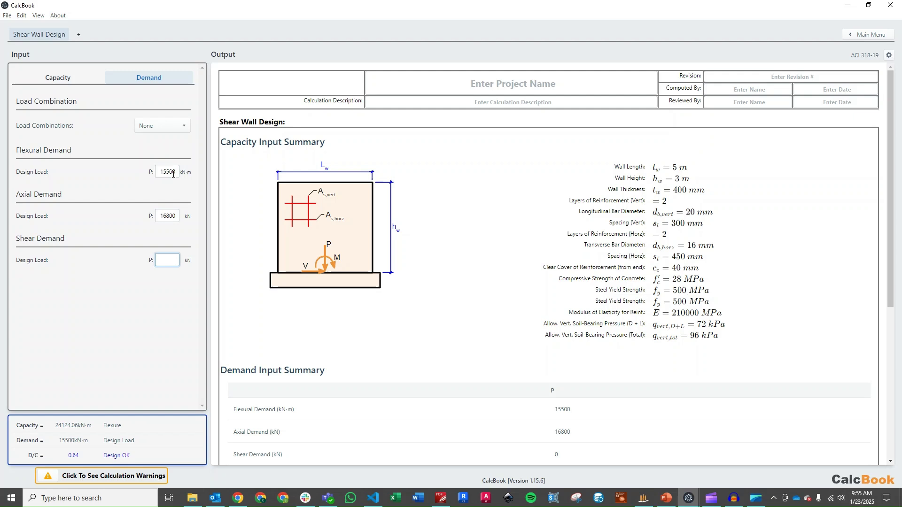
type("850")
key("Tab")
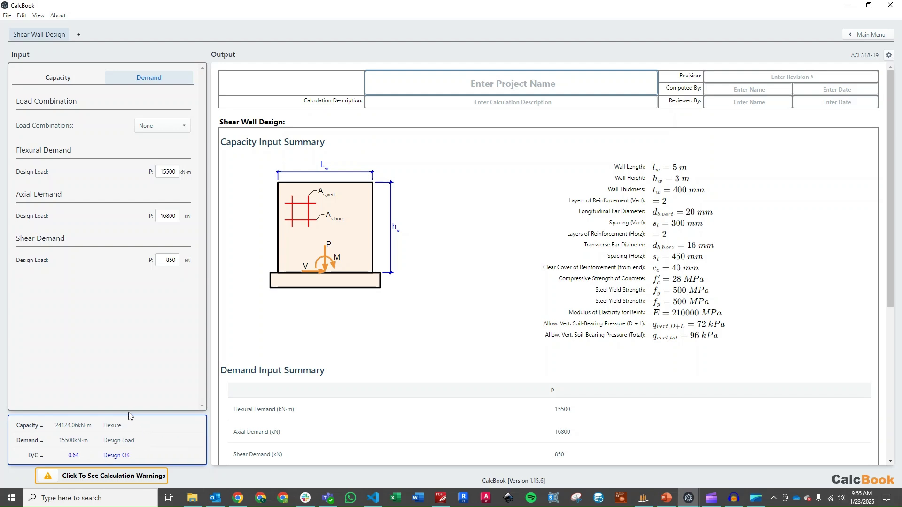
left_click(47, 476)
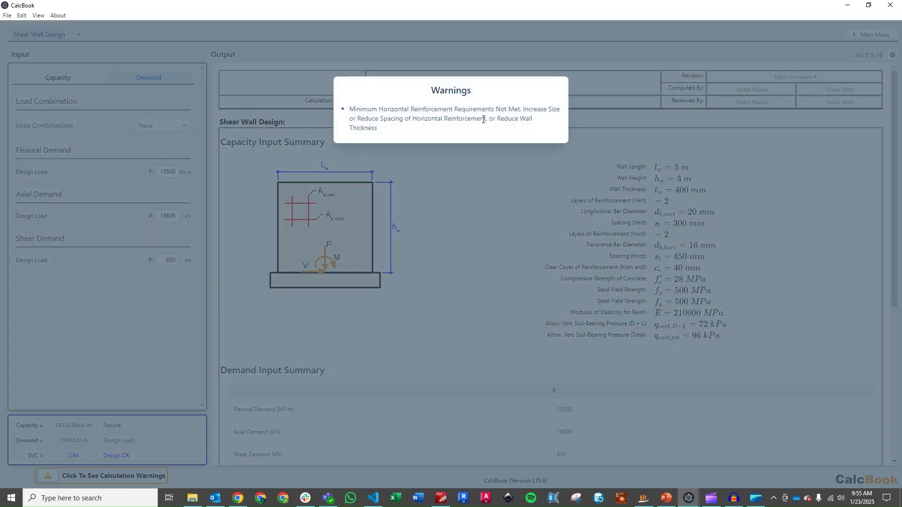
left_click(434, 217)
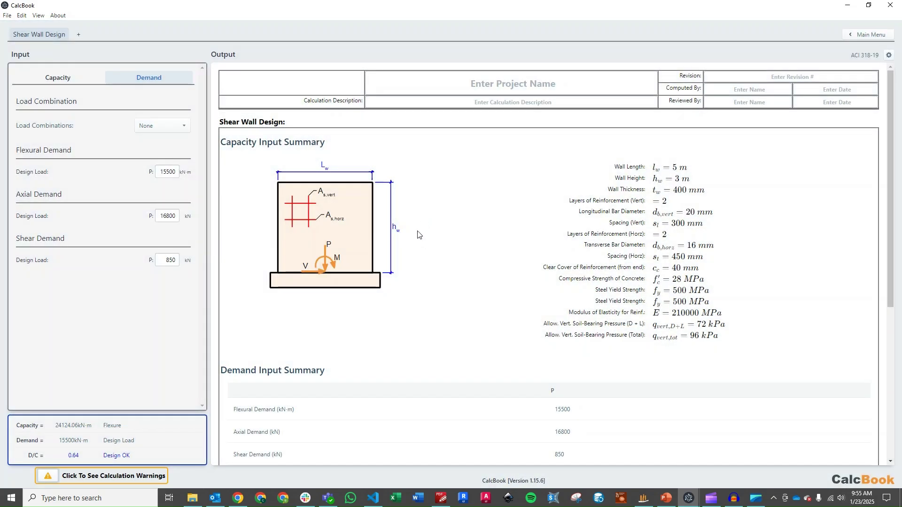
Step: Return to the Capacity inputs and expand the Supplemental Loading (Axial Demand) output
left_click(56, 72)
scroll(446, 228, "down", 2)
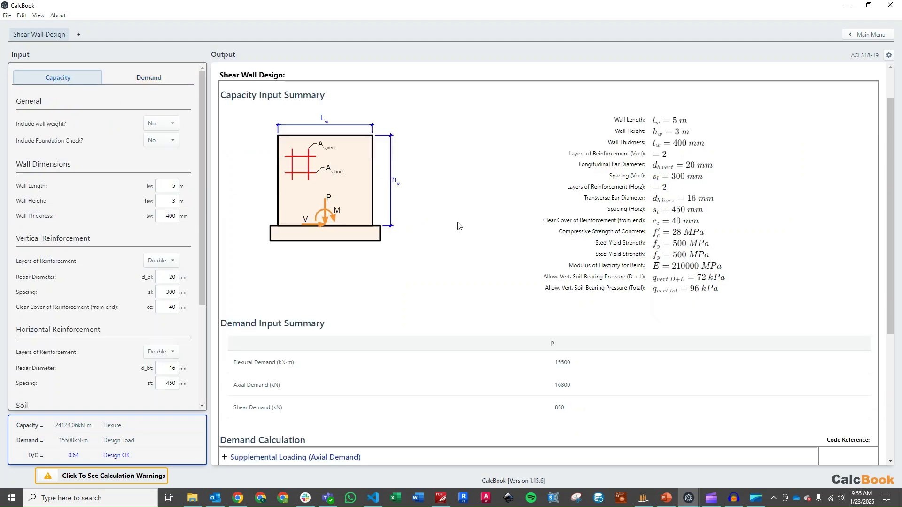
scroll(459, 225, "down", 2)
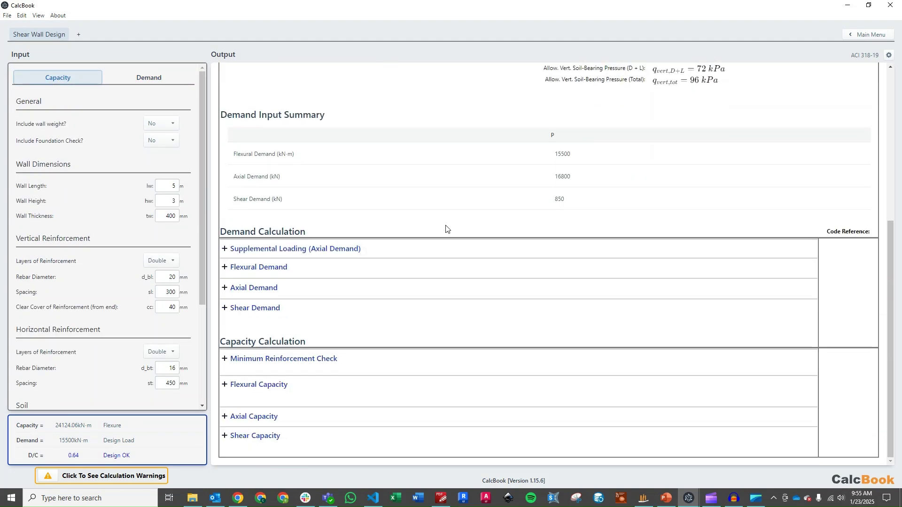
scroll(446, 228, "down", 2)
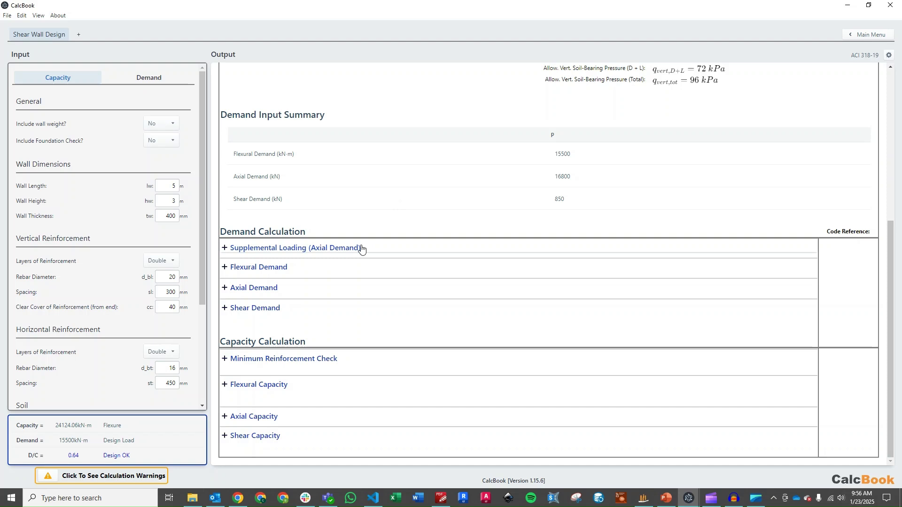
left_click(362, 248)
scroll(359, 248, "down", 1)
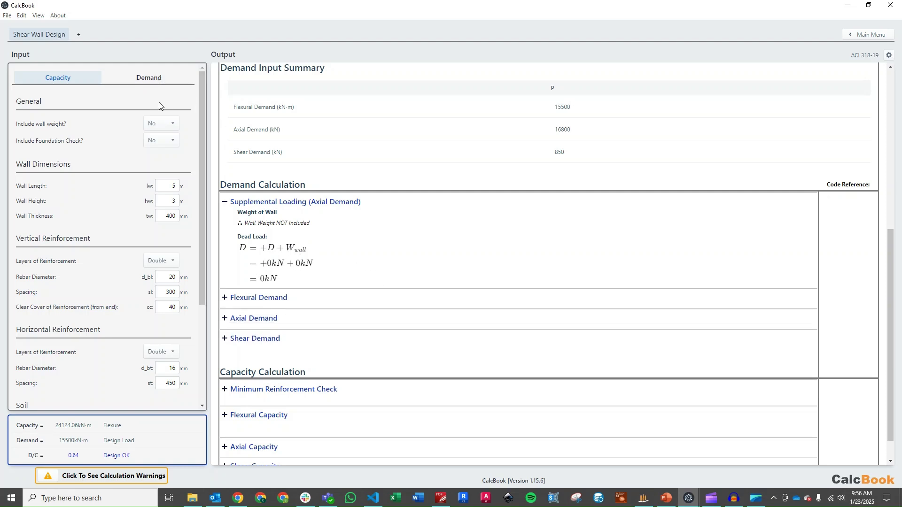
Step: Expand Flexural Demand to review the 15500 kN·m design load, then collapse it
left_click(284, 301)
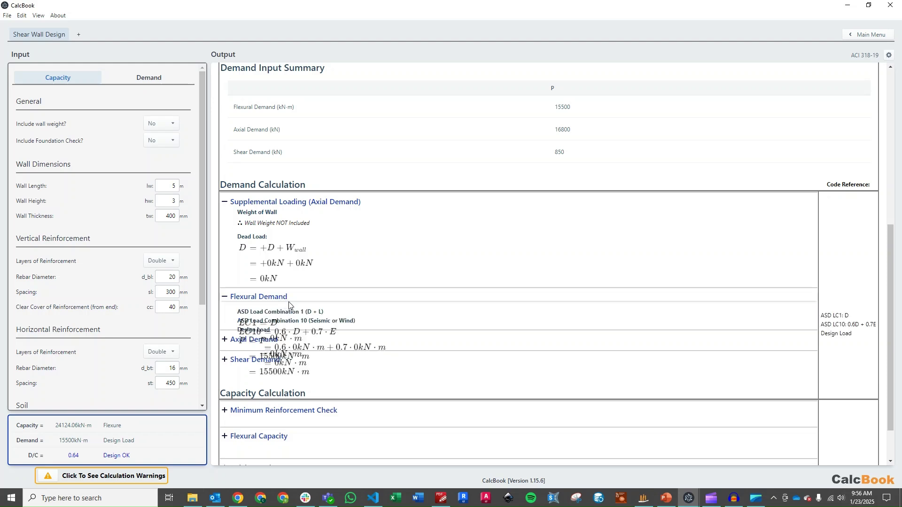
scroll(293, 305, "down", 3)
left_click_drag(241, 281, 318, 323)
left_click(317, 323)
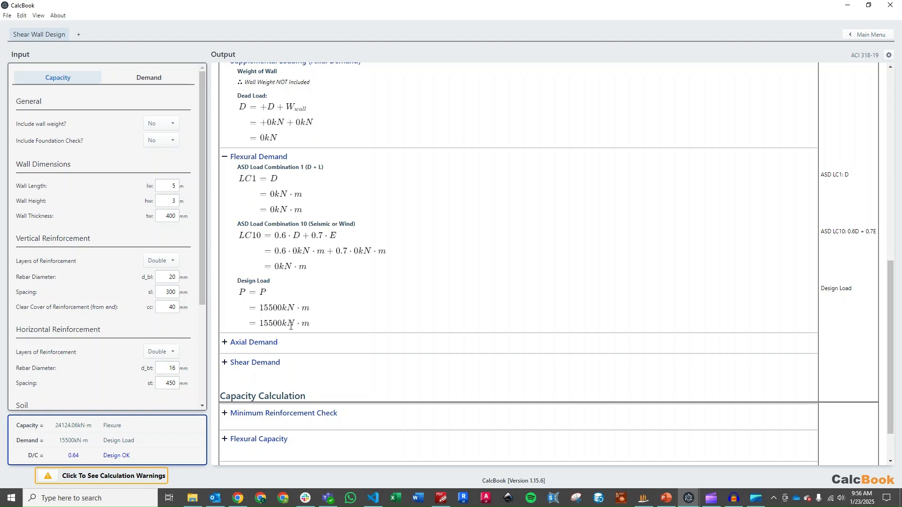
left_click(266, 158)
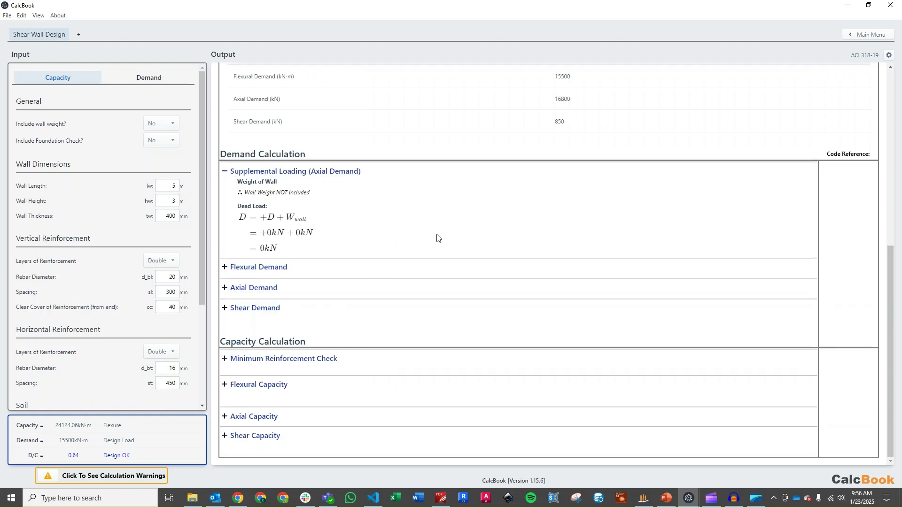
Step: Expand the Minimum Reinforcement Check and its Horizontal Reinforcement Check, showing ρt 0.0022 below 0.0025
left_click(338, 362)
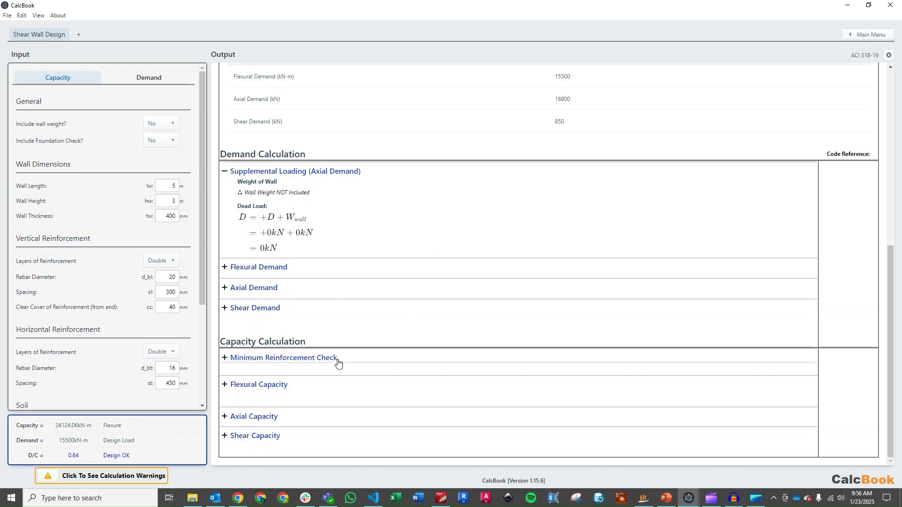
scroll(437, 301, "down", 1)
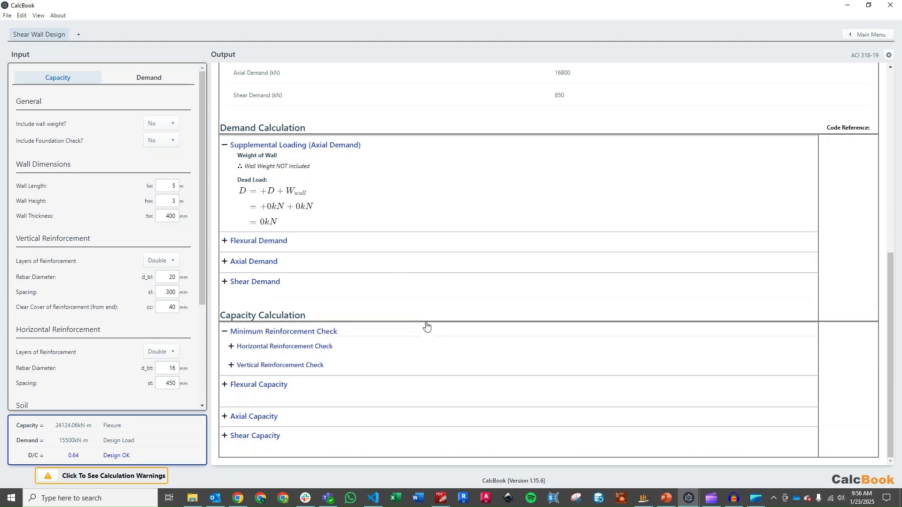
left_click(369, 347)
scroll(444, 291, "down", 5)
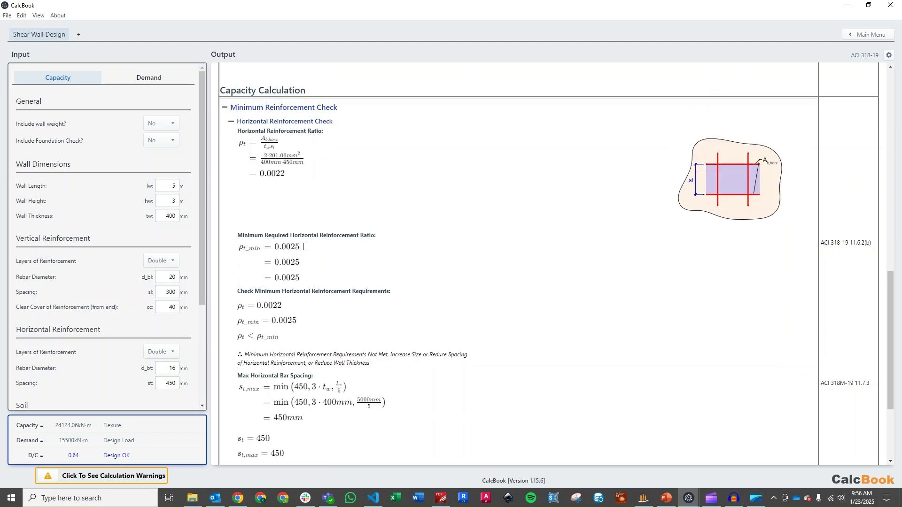
Step: Change the horizontal bar diameter from 16 to 20 mm, keeping 450 mm spacing
left_click(164, 277)
scroll(165, 232, "down", 1)
double_click(174, 321)
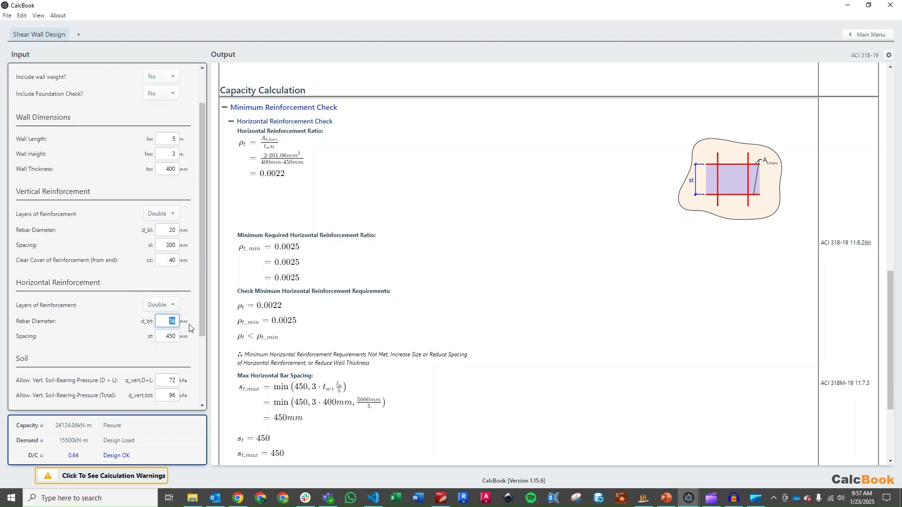
type("20")
key("Tab")
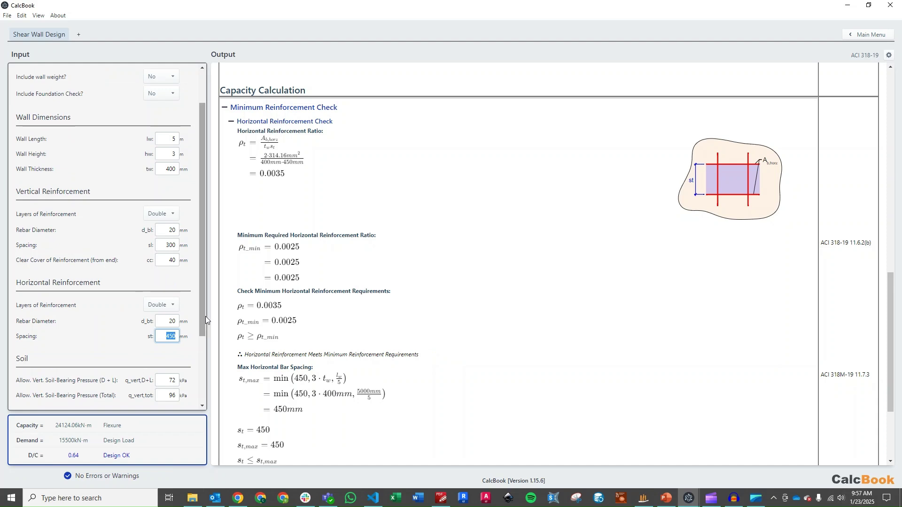
left_click(365, 212)
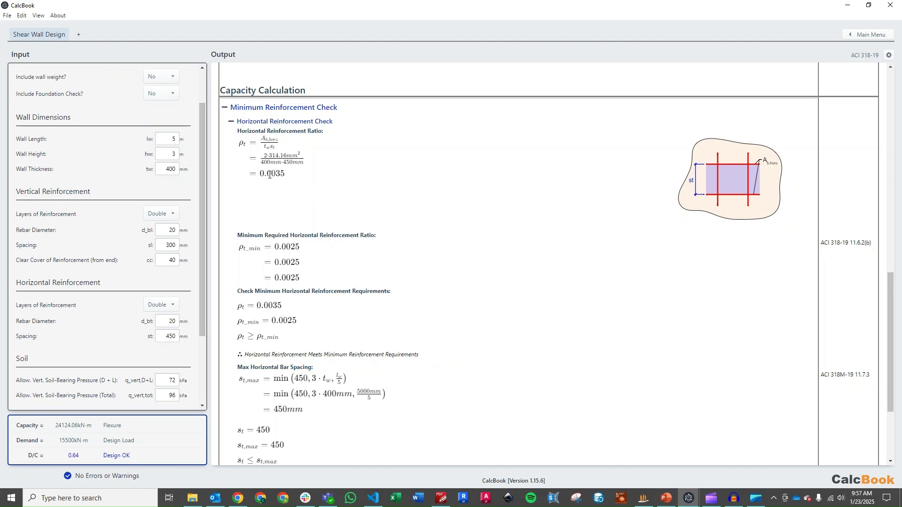
Step: Expand the Vertical Reinforcement Check calculations in the output
scroll(350, 217, "down", 1)
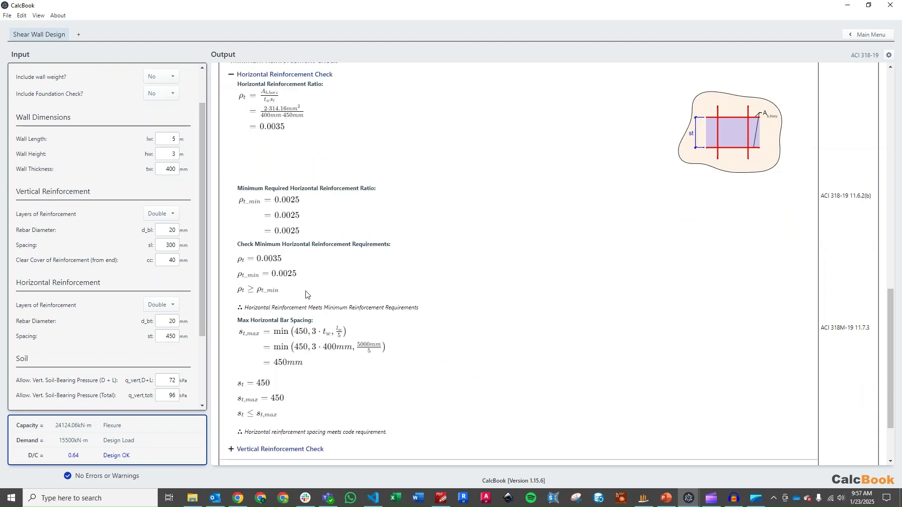
scroll(325, 247, "down", 2)
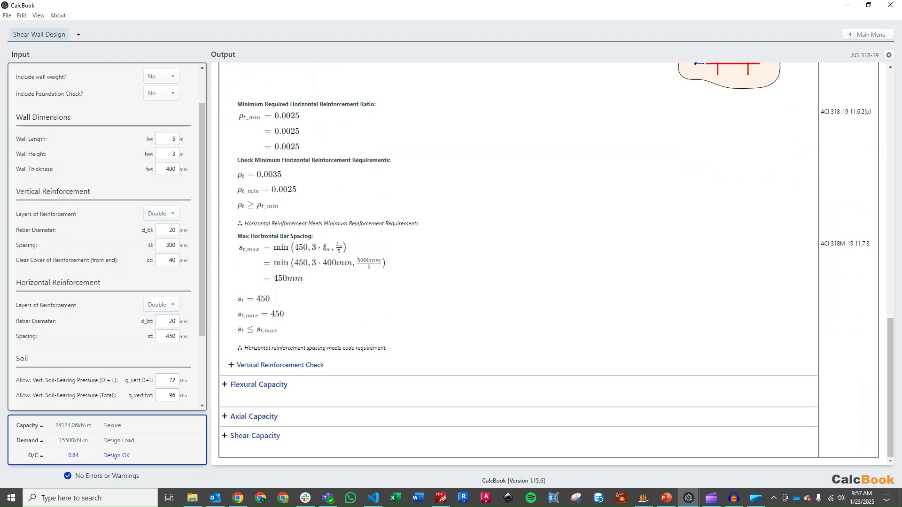
left_click(302, 367)
scroll(397, 281, "down", 2)
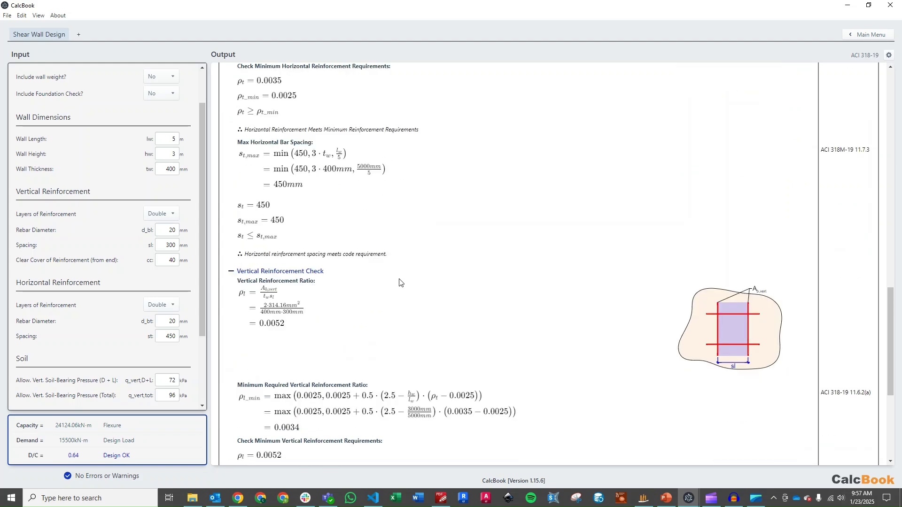
scroll(397, 281, "down", 2)
scroll(325, 300, "down", 2)
scroll(323, 289, "down", 1)
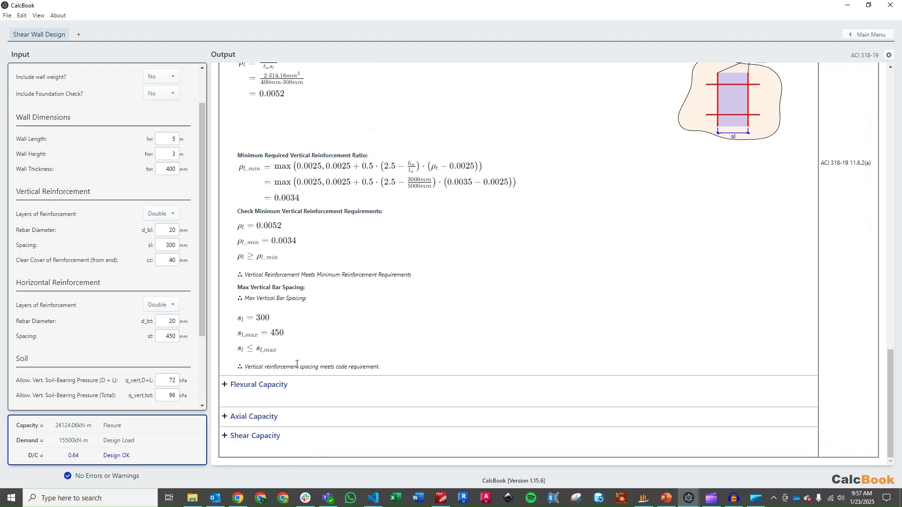
Step: Expand Flexural Capacity and its tension-or-compression-controlled calculation
left_click(291, 385)
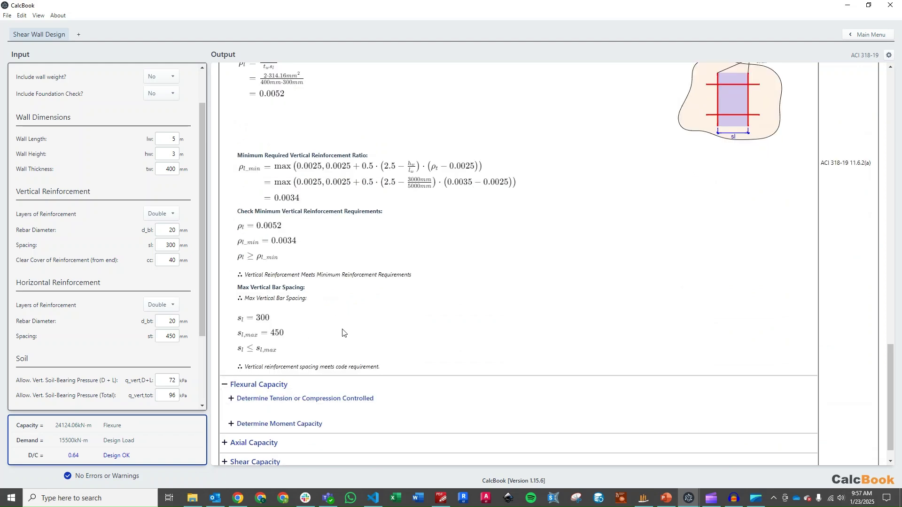
scroll(296, 395, "down", 1)
left_click(338, 371)
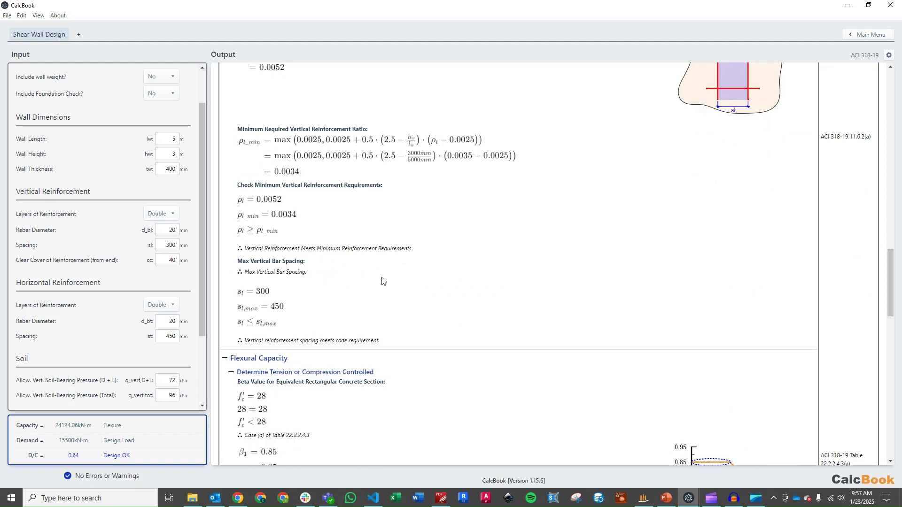
scroll(388, 280, "down", 3)
scroll(388, 280, "down", 2)
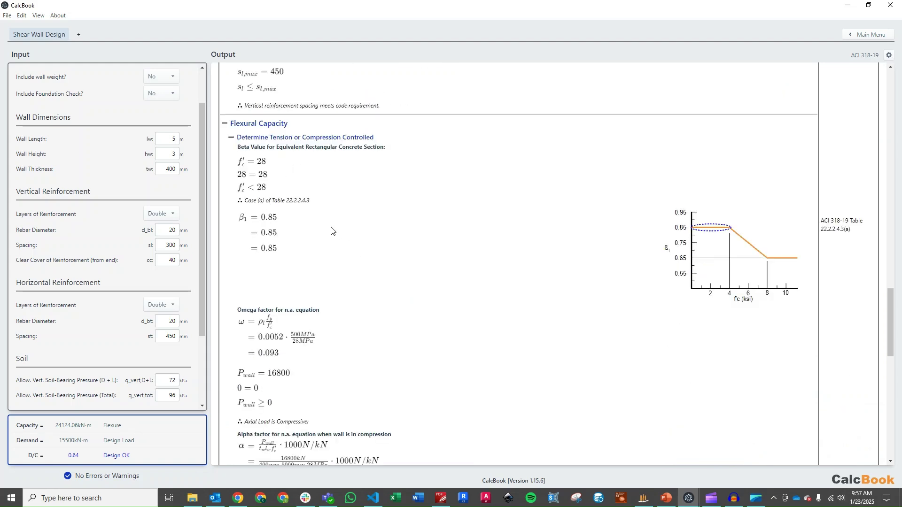
scroll(352, 237, "down", 1)
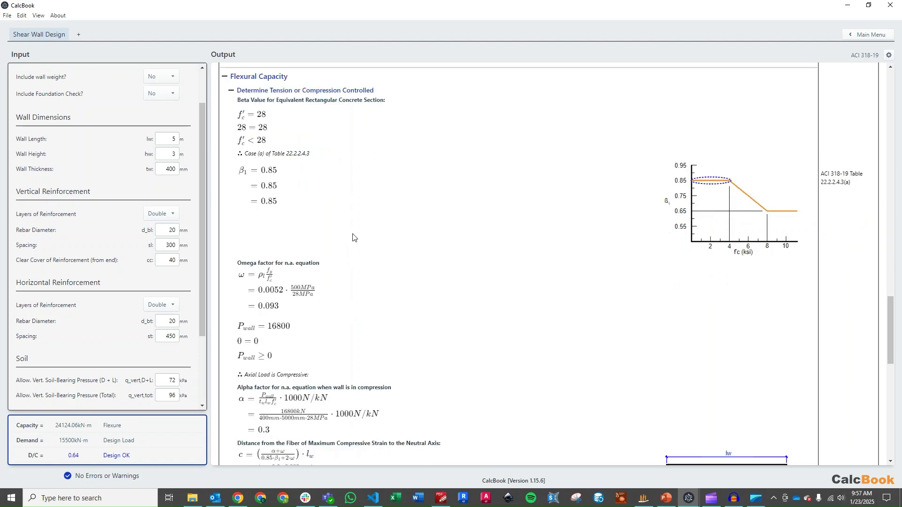
scroll(353, 236, "down", 4)
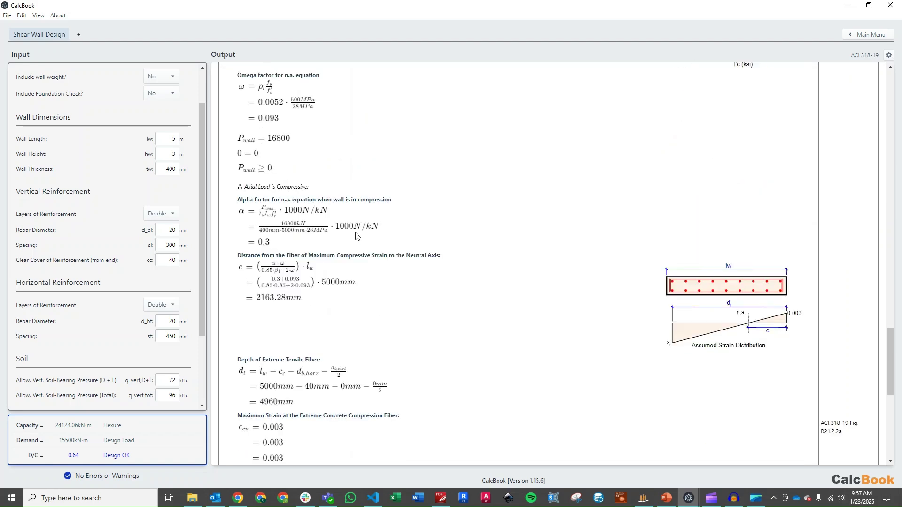
Step: Expand the moment capacity calculation, giving Mn 31136.18 kN·m and φMn 24124.06 kN·m
scroll(358, 237, "up", 1)
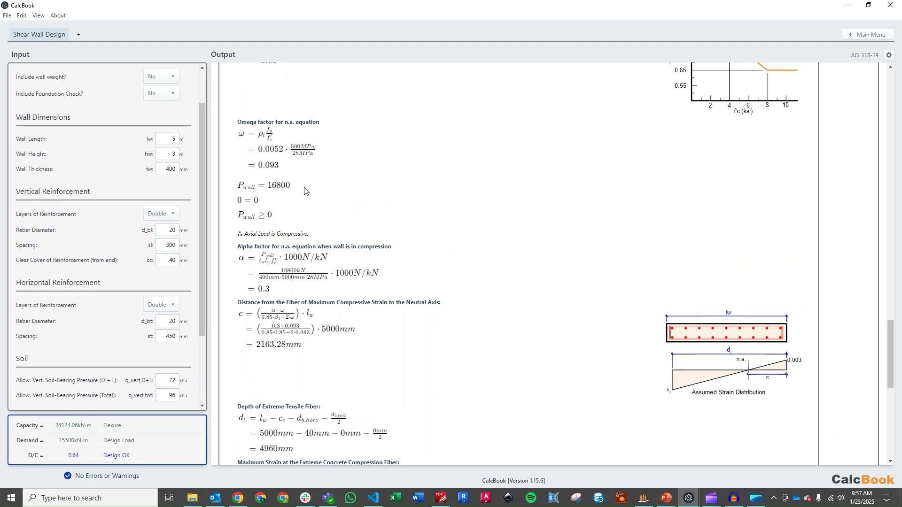
scroll(310, 192, "down", 6)
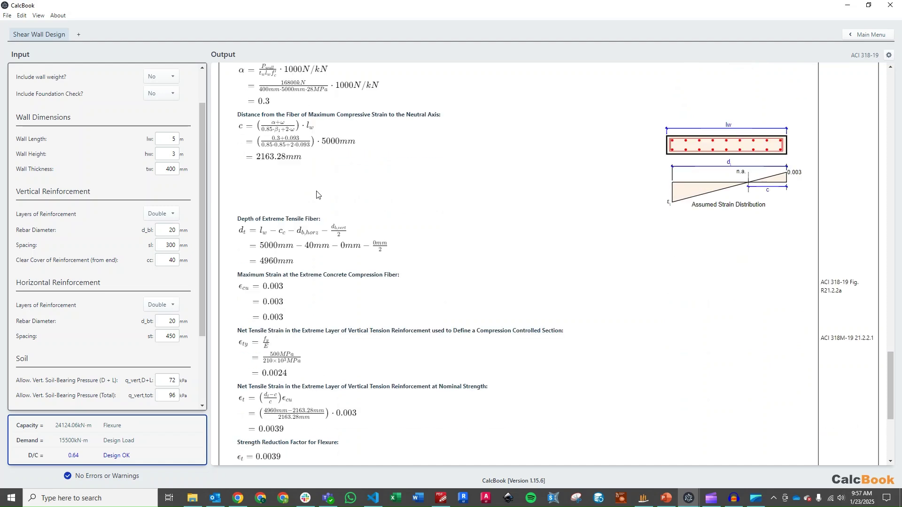
scroll(317, 195, "down", 1)
scroll(317, 191, "down", 2)
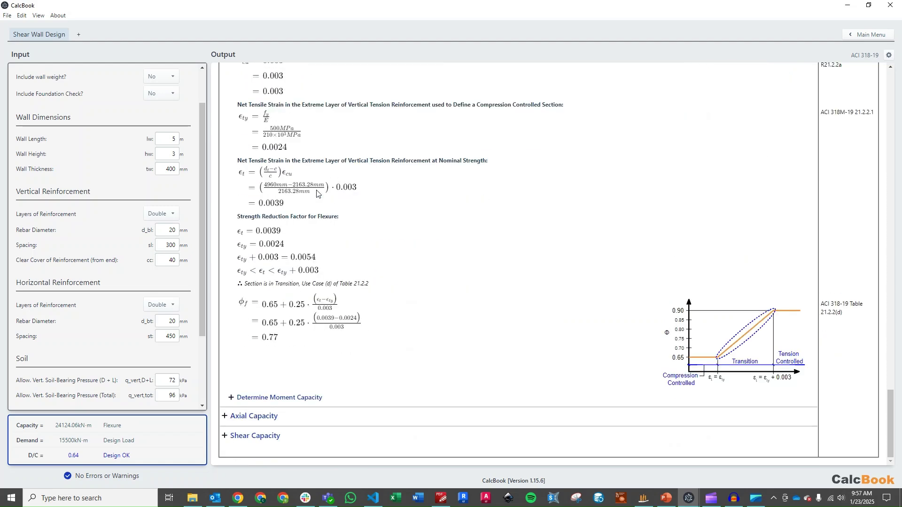
left_click(328, 393)
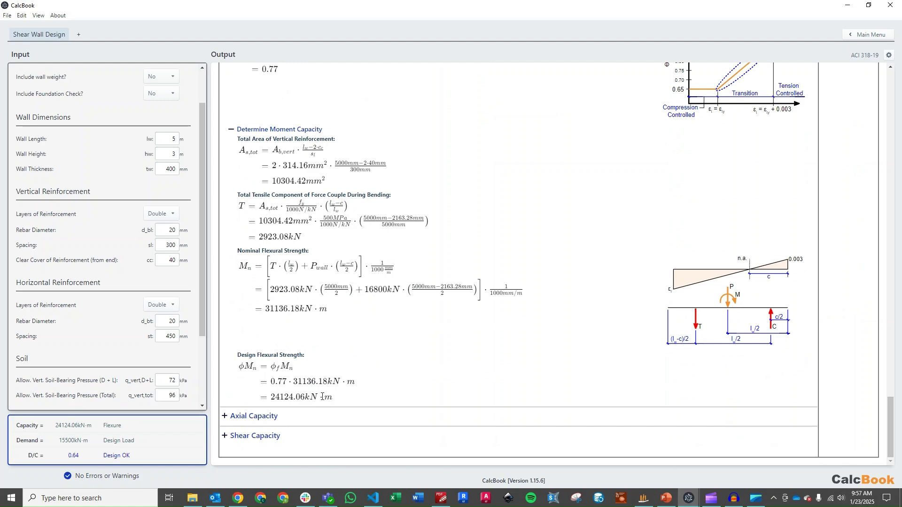
Step: Expand the Axial Capacity calculation, showing φPn 27303.62 kN
left_click(284, 417)
scroll(338, 236, "down", 3)
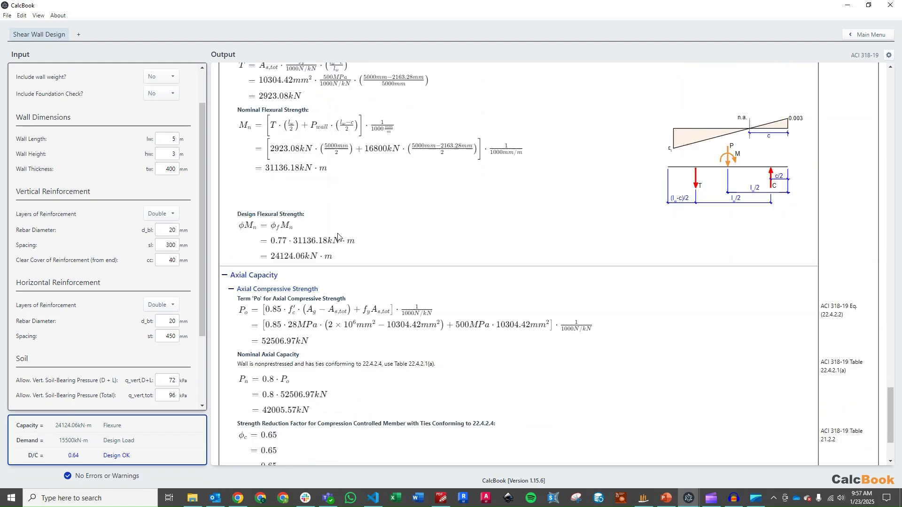
scroll(339, 236, "down", 1)
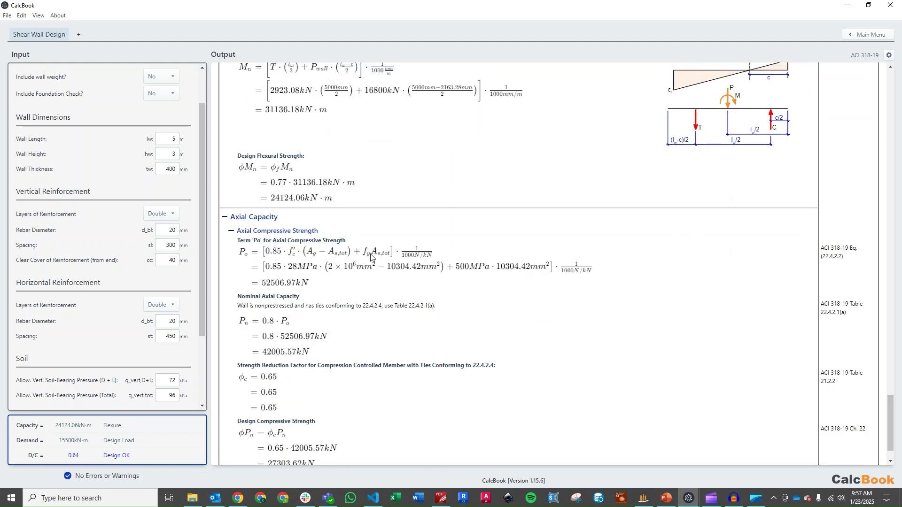
scroll(371, 256, "down", 1)
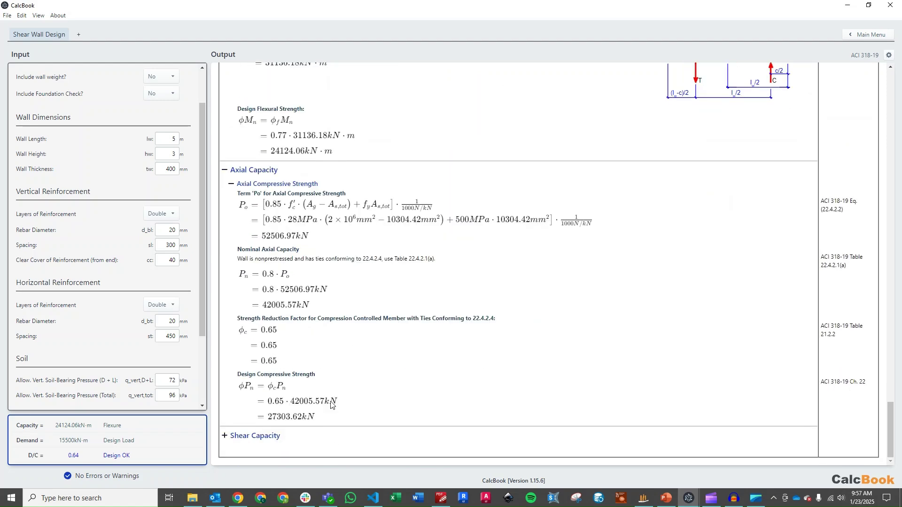
Step: Expand Shear Capacity and its determination, giving Vn 6136.41 kN and φVn 4602.31 kN
left_click(282, 436)
scroll(479, 281, "down", 5)
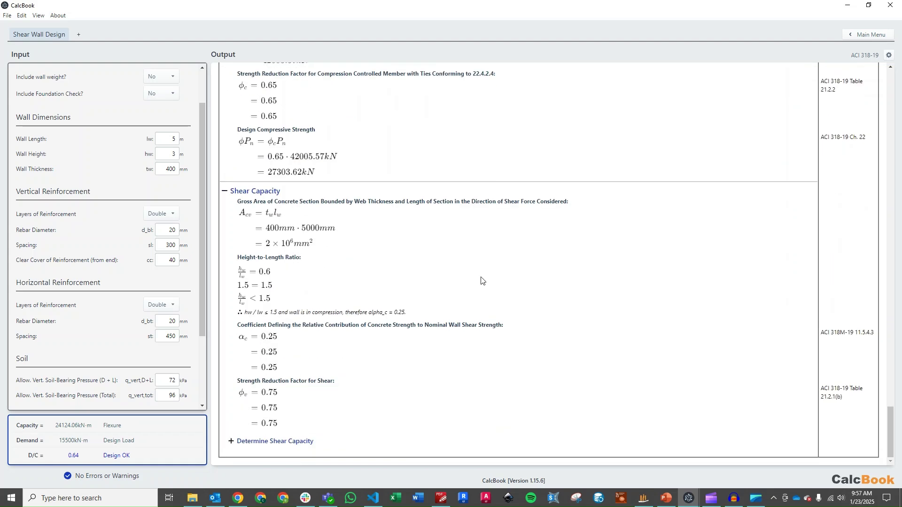
left_click(288, 441)
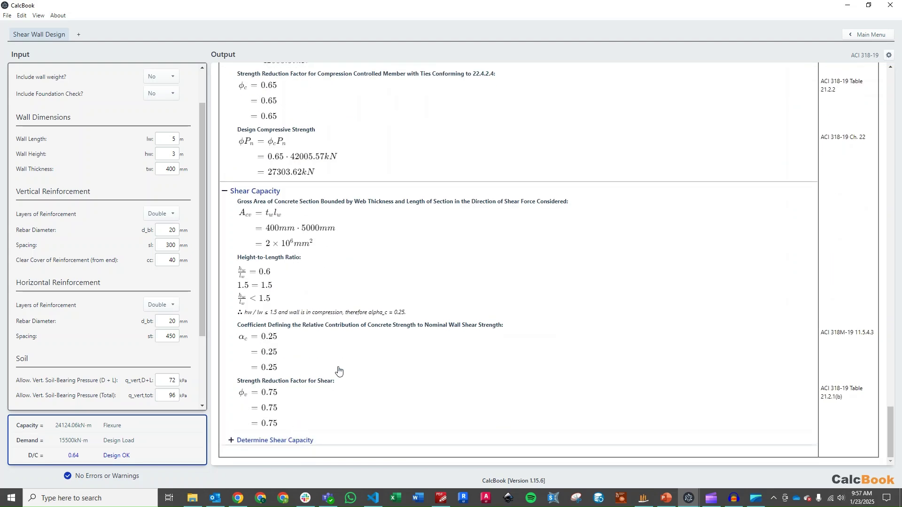
scroll(334, 395, "down", 5)
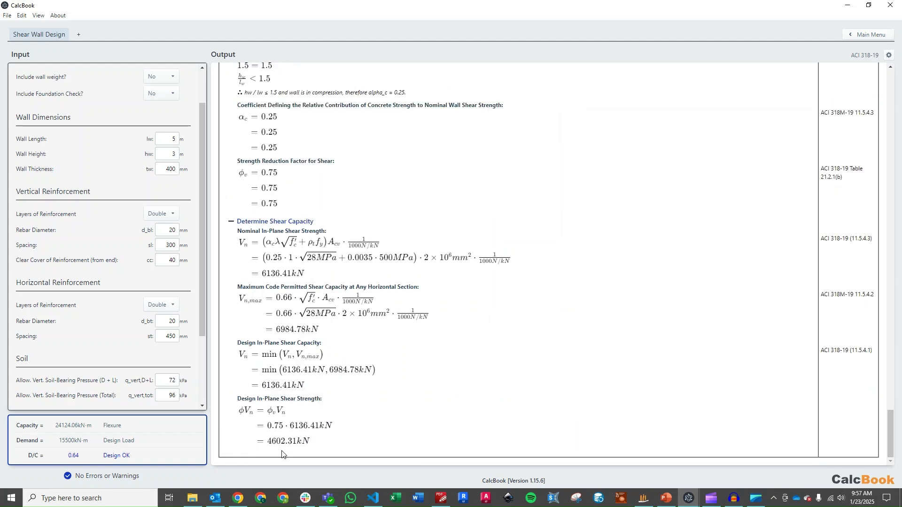